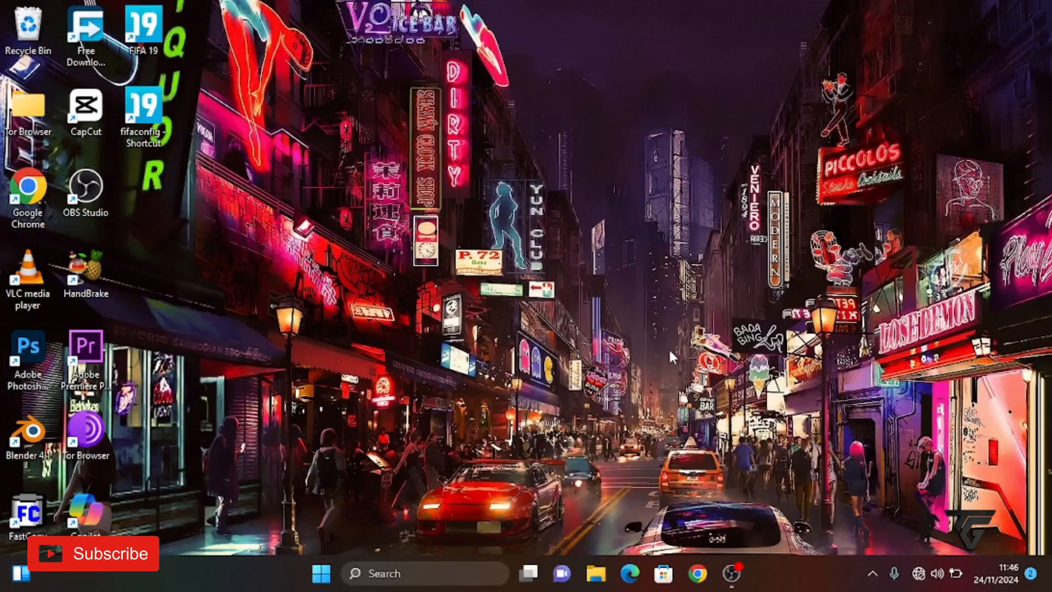
- Check the existing drives and the free space on Local Disk (C:) in File Explorer
key("super+e")
left_click(243, 337)
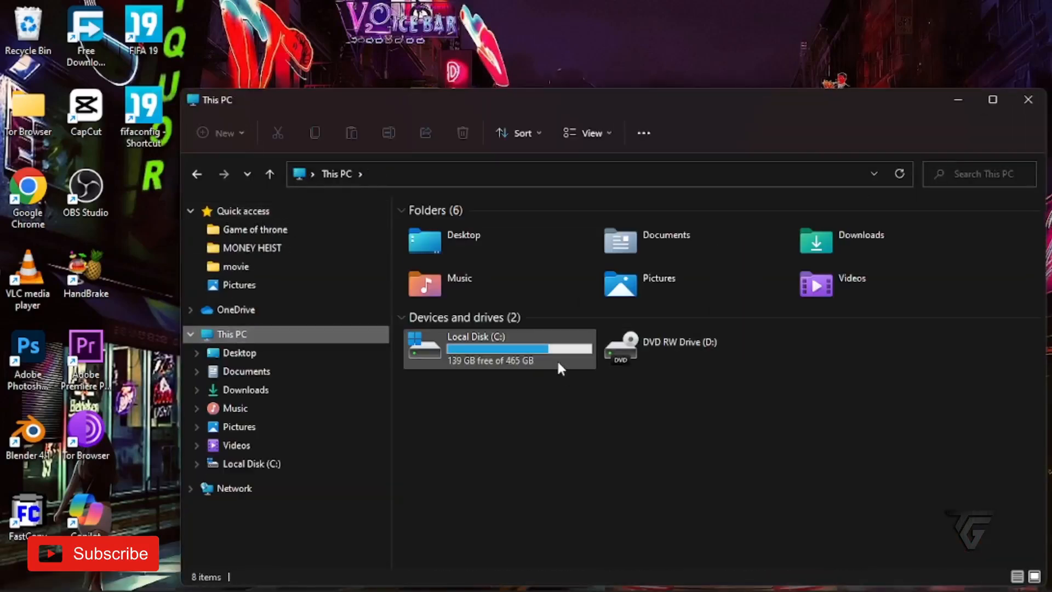
mouse_move(559, 367)
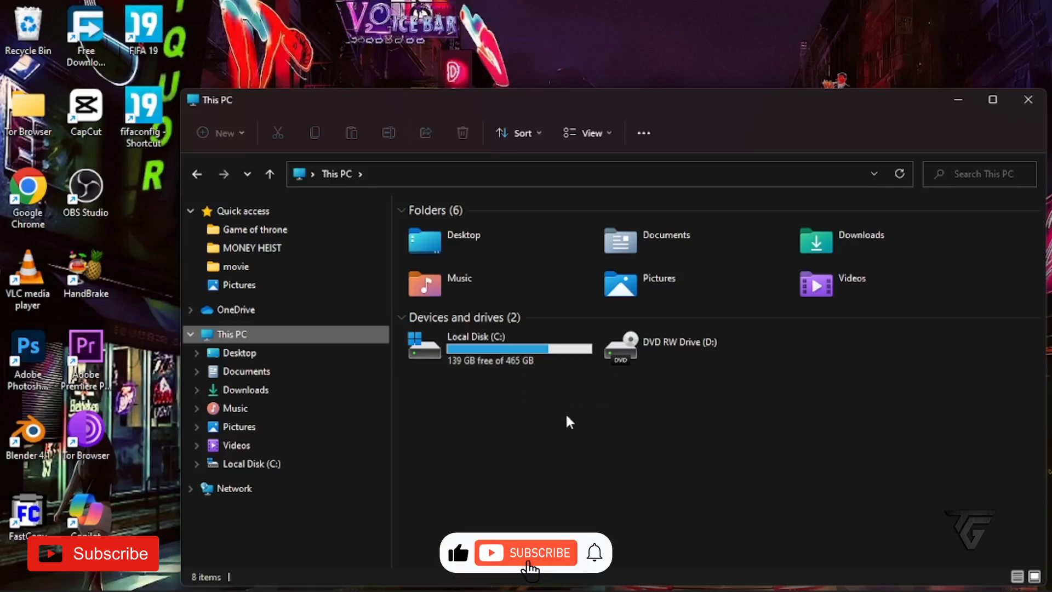
left_click(1027, 99)
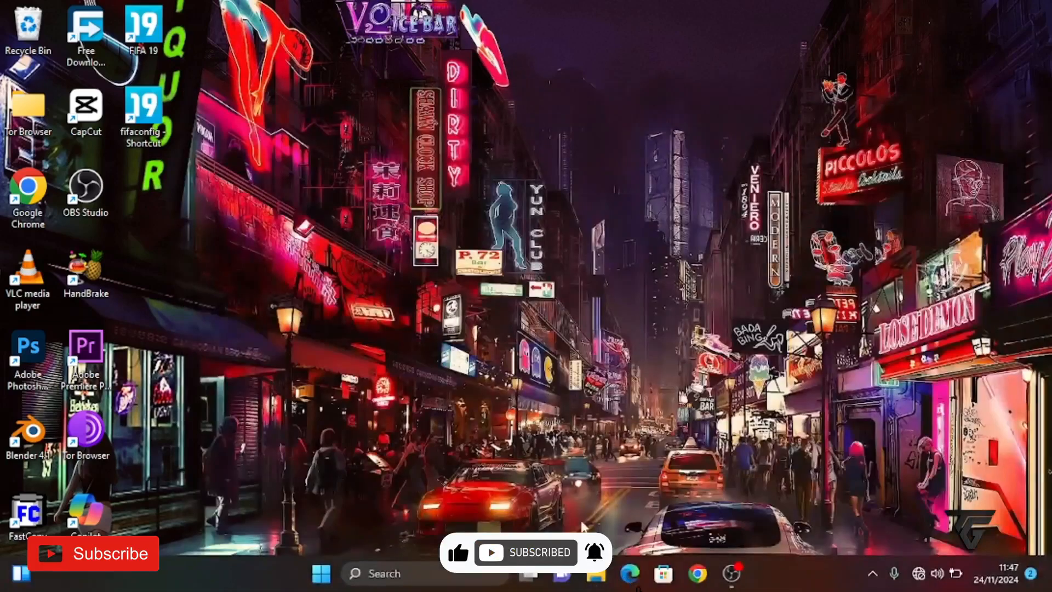
- Open Disk Management and start shrinking the C: volume on Disk 0
right_click(313, 579)
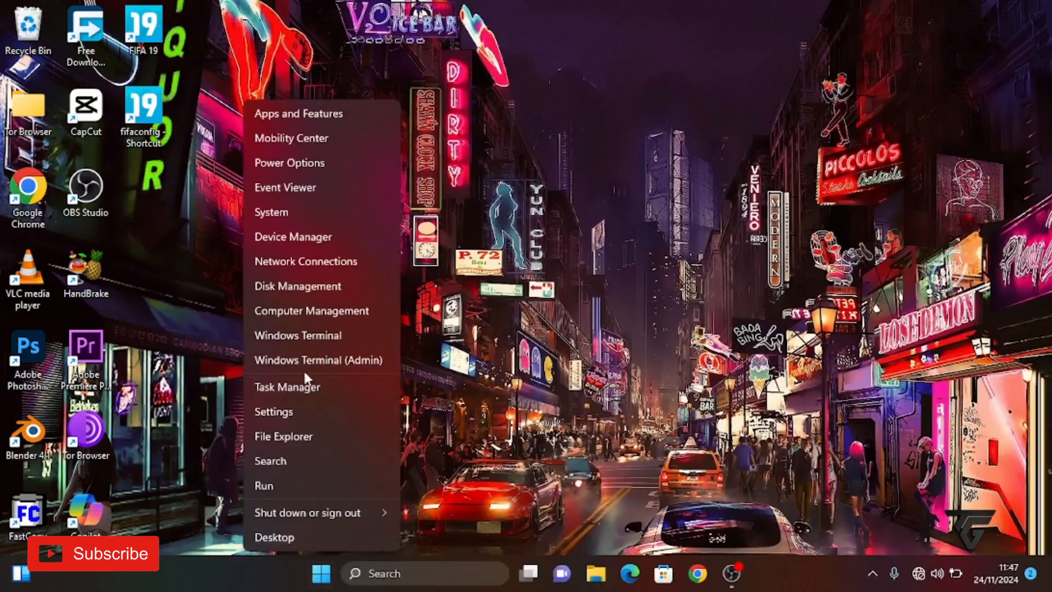
left_click(317, 286)
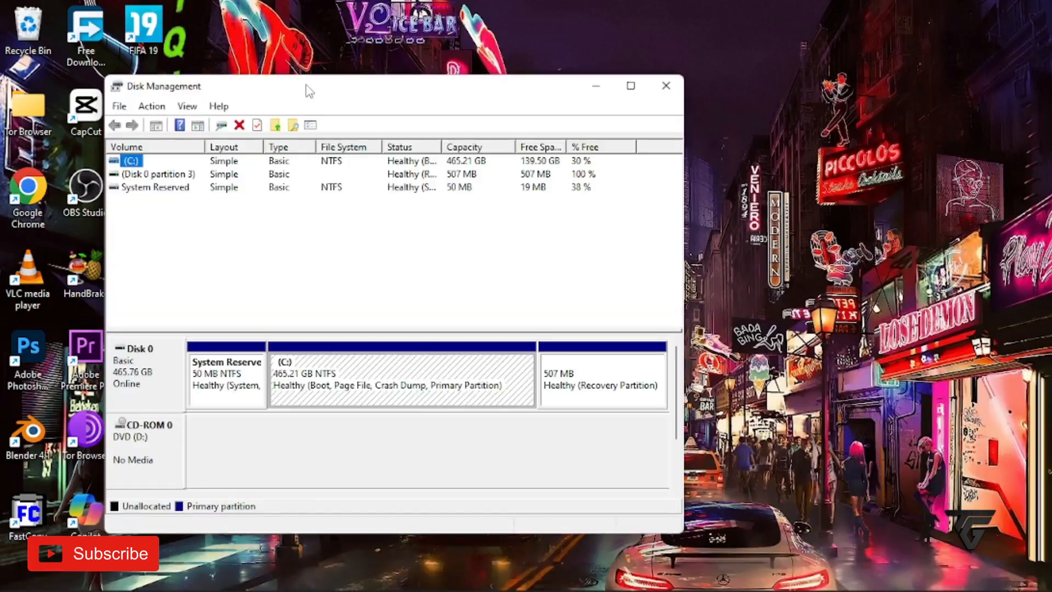
left_click_drag(309, 92, 511, 127)
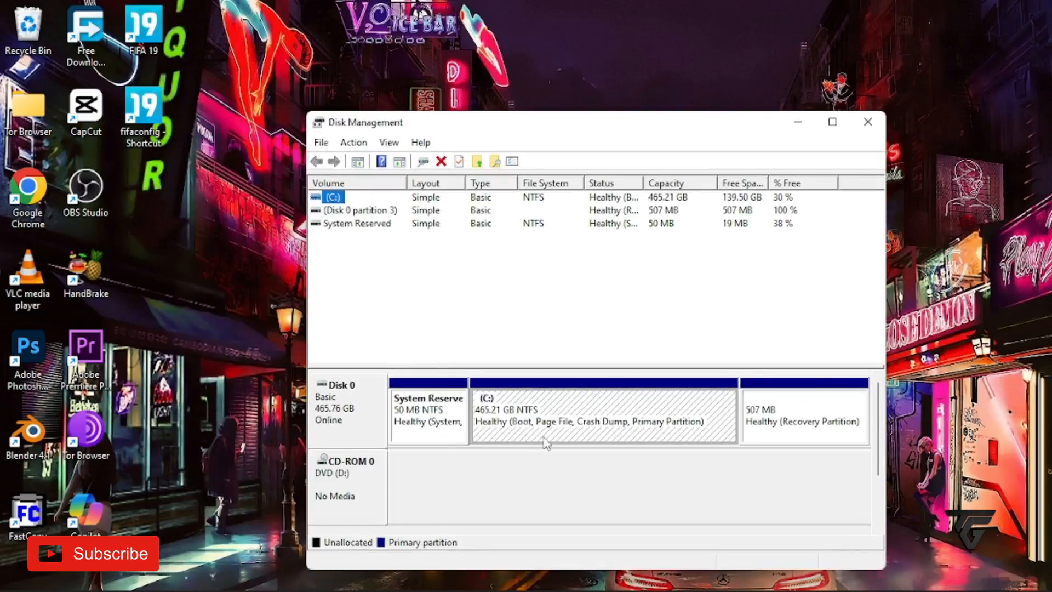
right_click(561, 406)
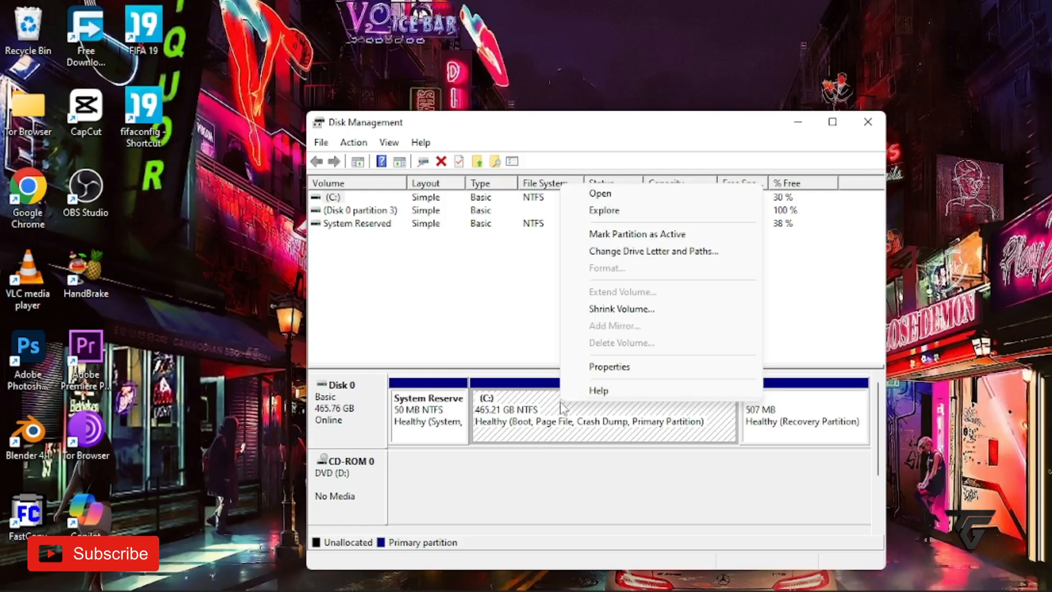
left_click(621, 310)
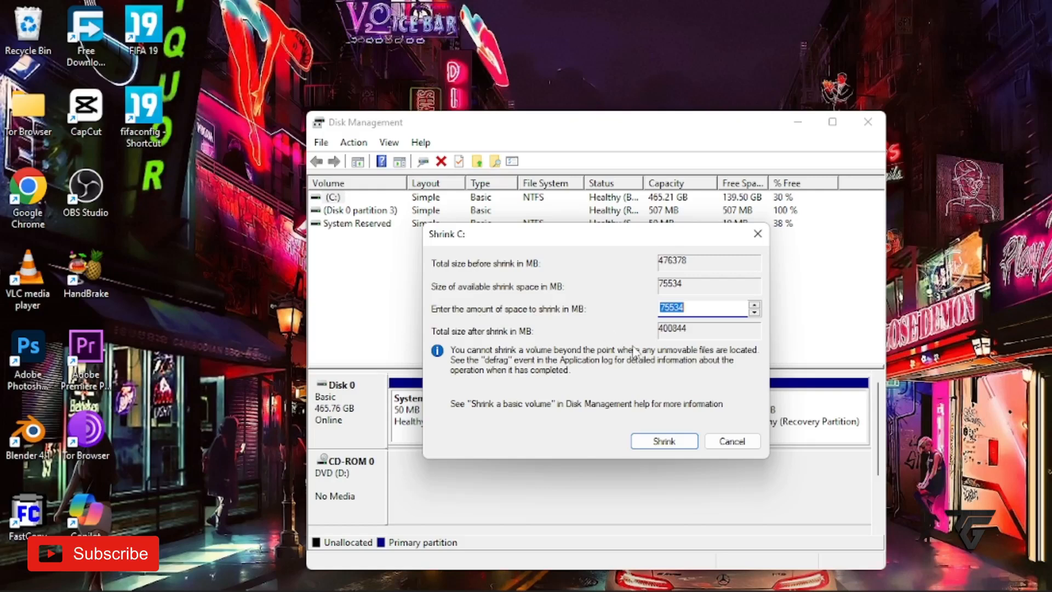
- Open Calculator and place its window beside the volume shrink settings
key("super")
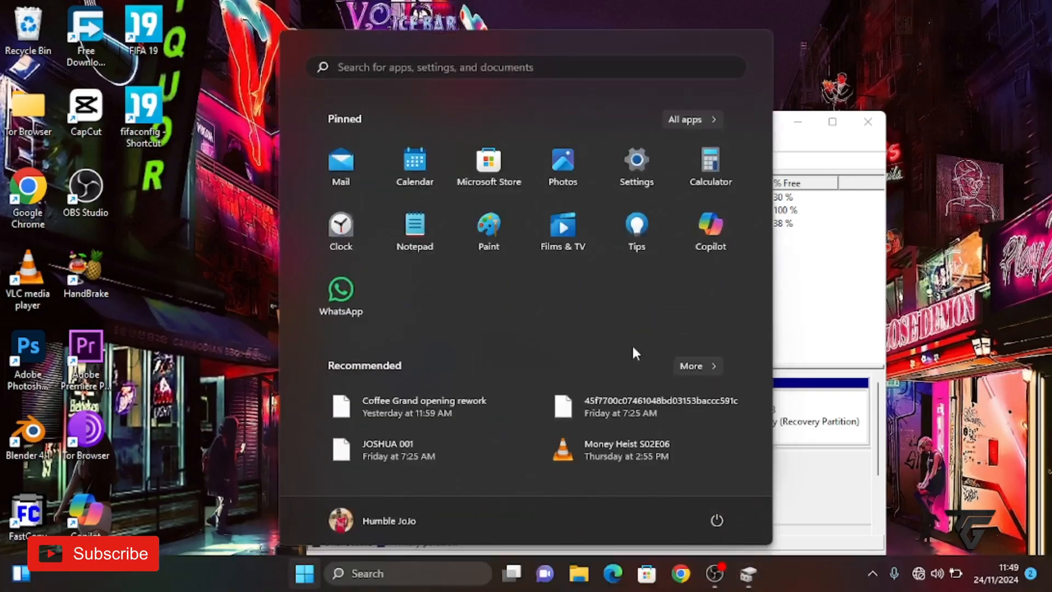
type("cal")
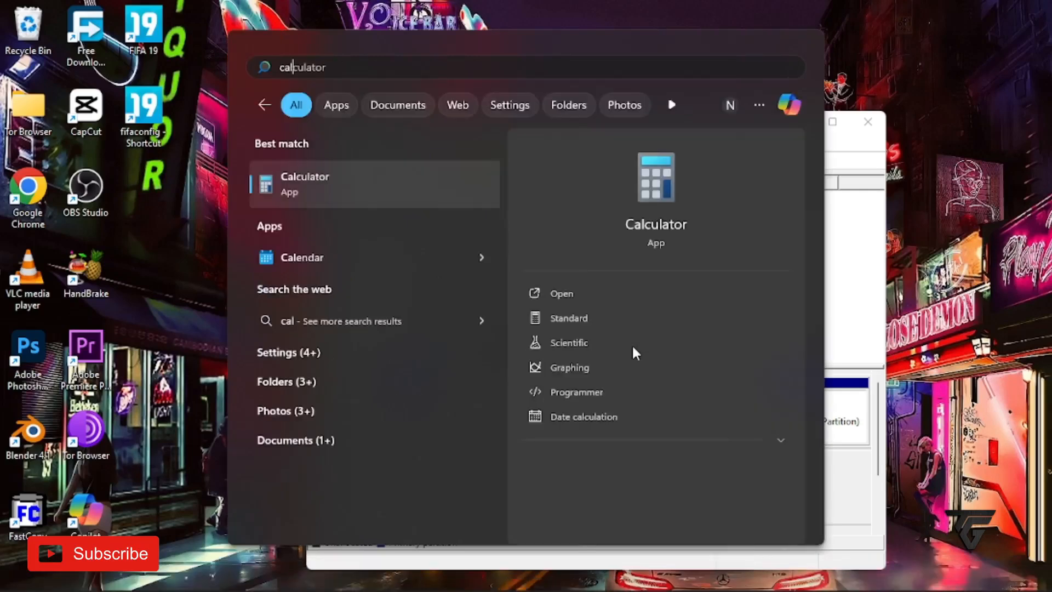
key("Return")
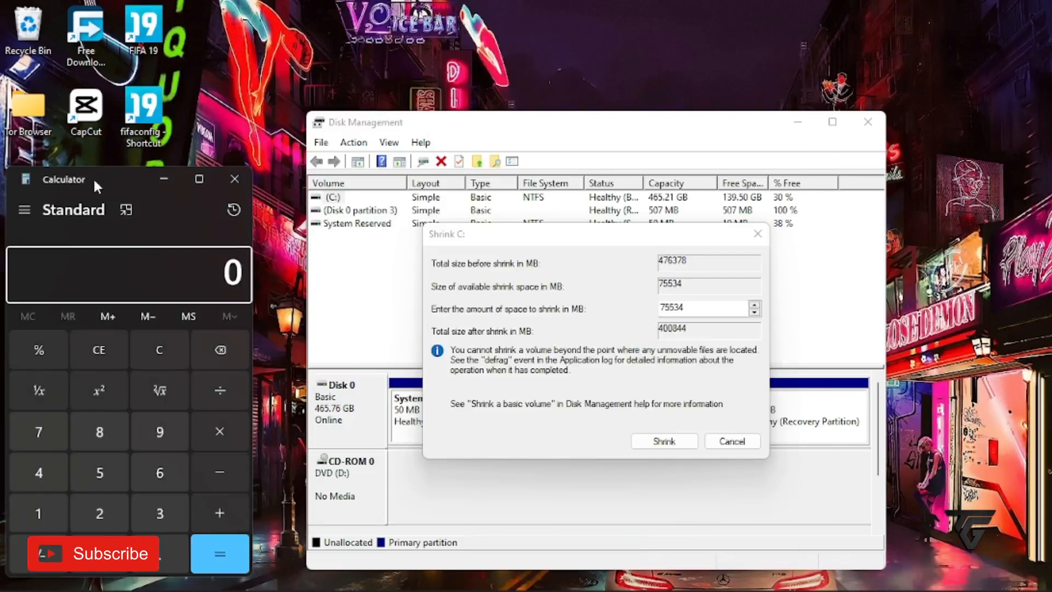
left_click_drag(94, 181, 277, 141)
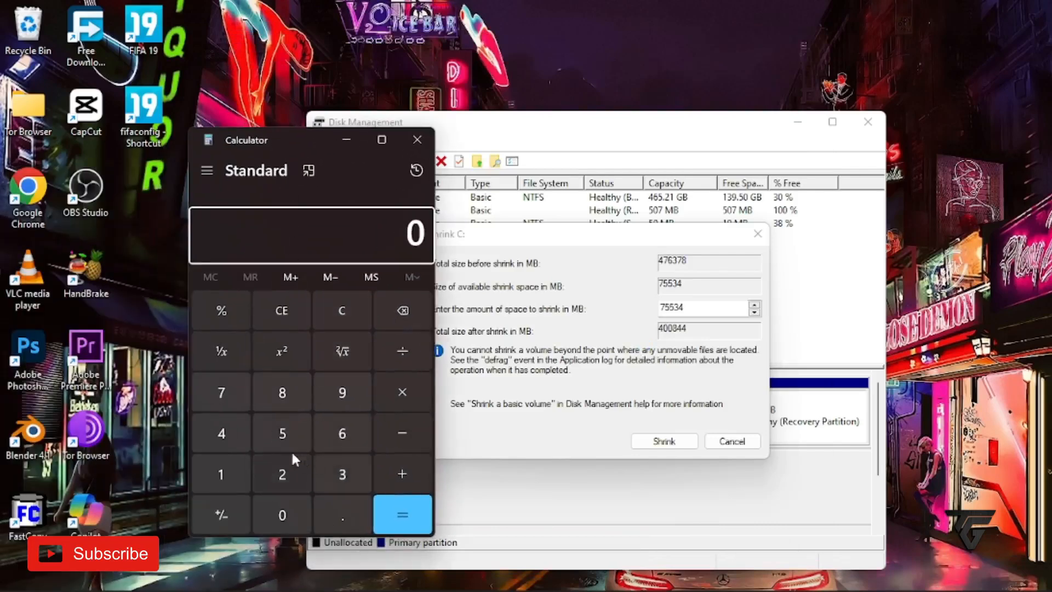
- Calculate 40 × 1024 to convert 40 GB to megabytes
left_click(227, 447)
left_click(279, 514)
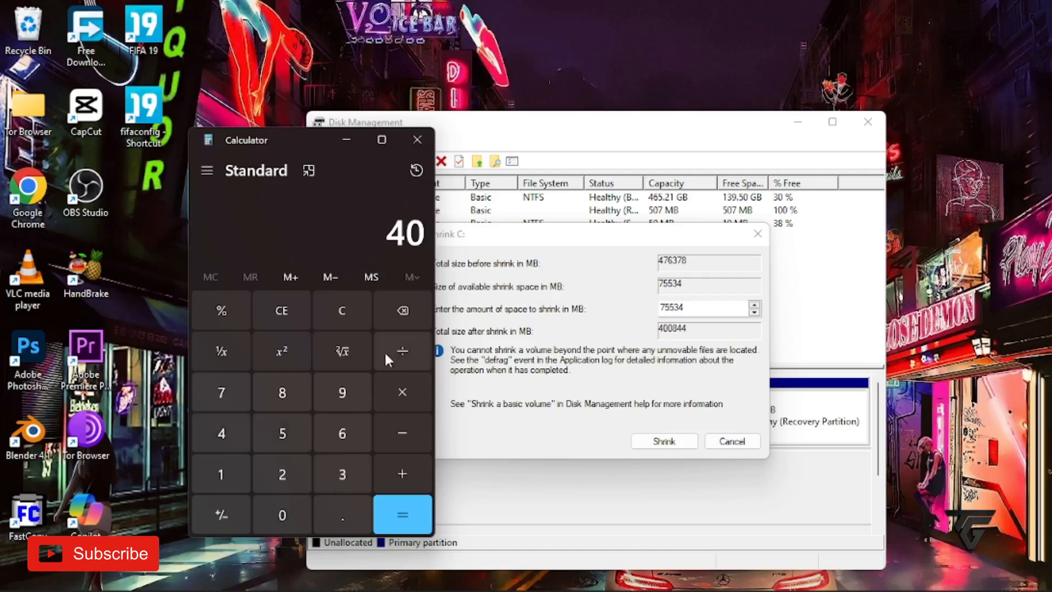
left_click(399, 389)
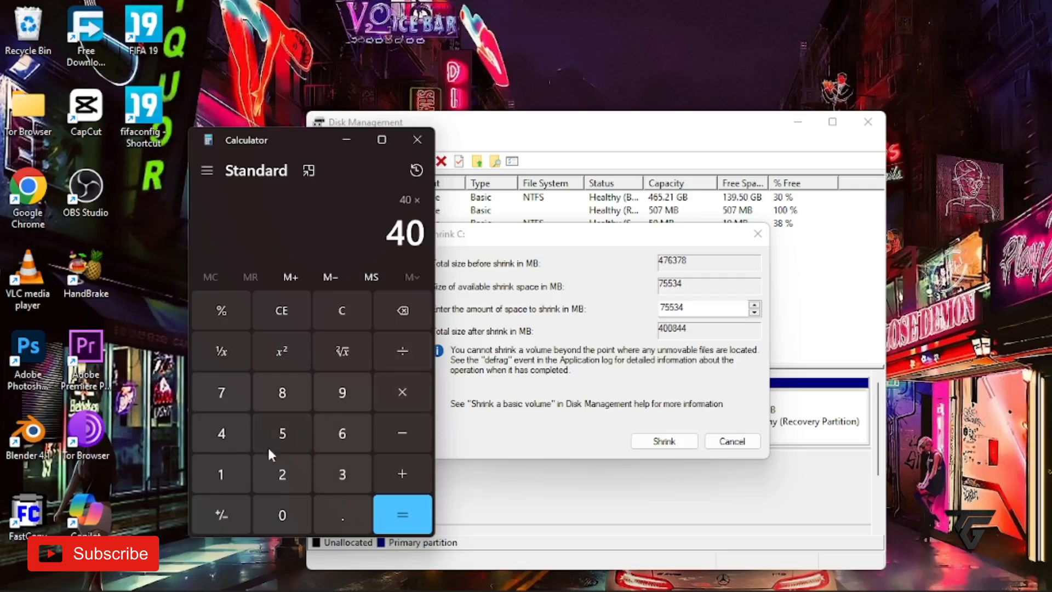
left_click(229, 469)
left_click(280, 518)
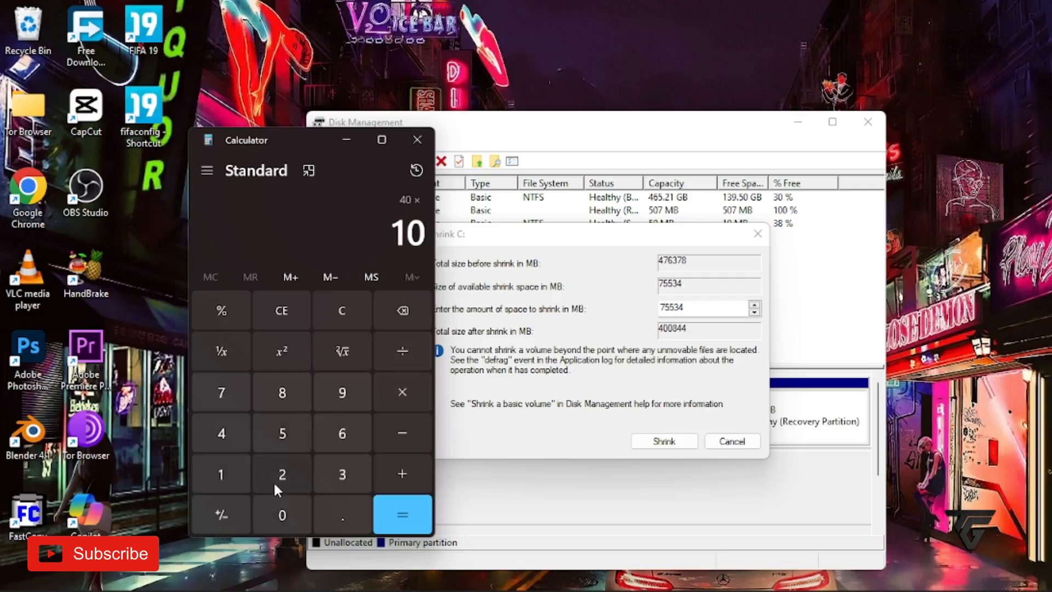
left_click(275, 478)
left_click(218, 434)
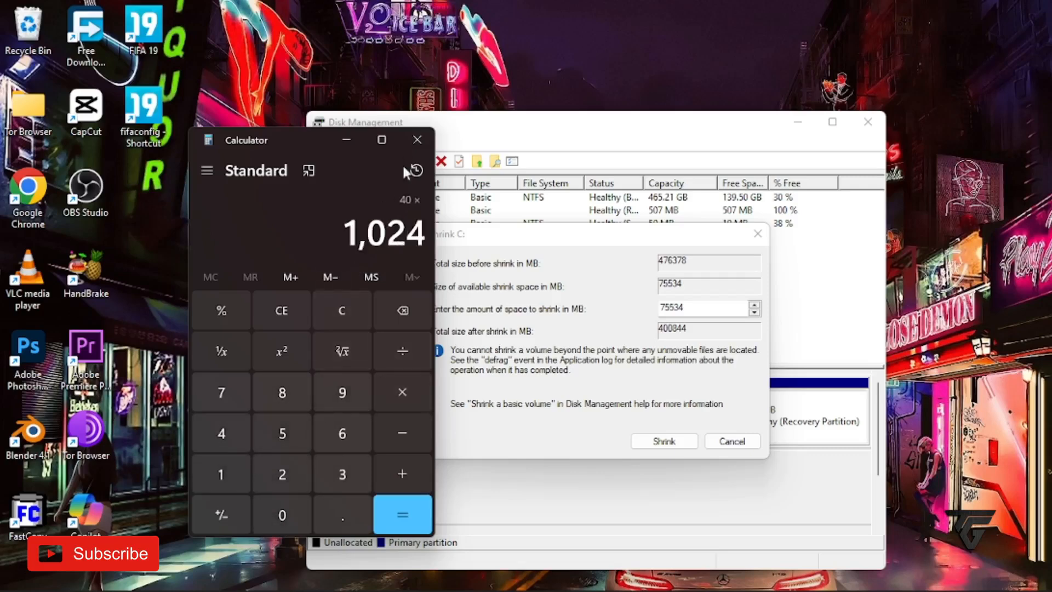
left_click(424, 517)
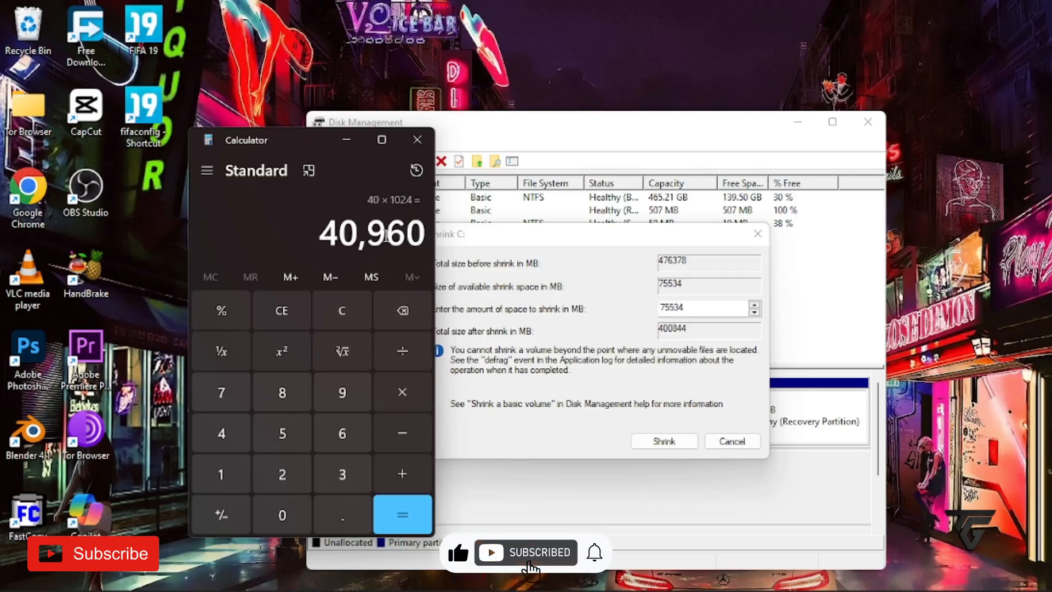
- Clear the calculation and compute 20 × 1024 to convert 20 GB to megabytes
left_click(412, 307)
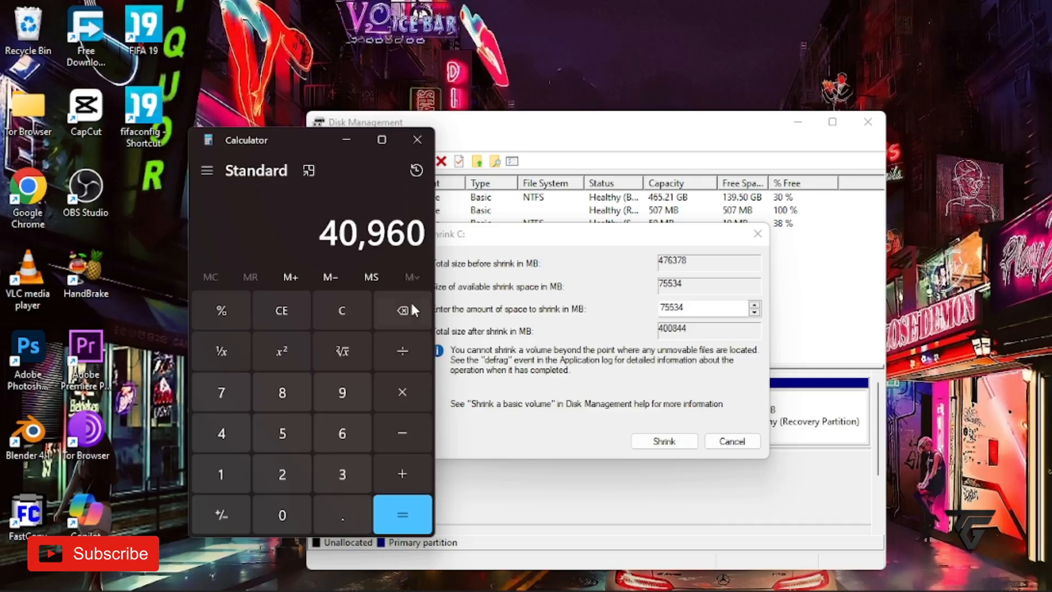
left_click(412, 308)
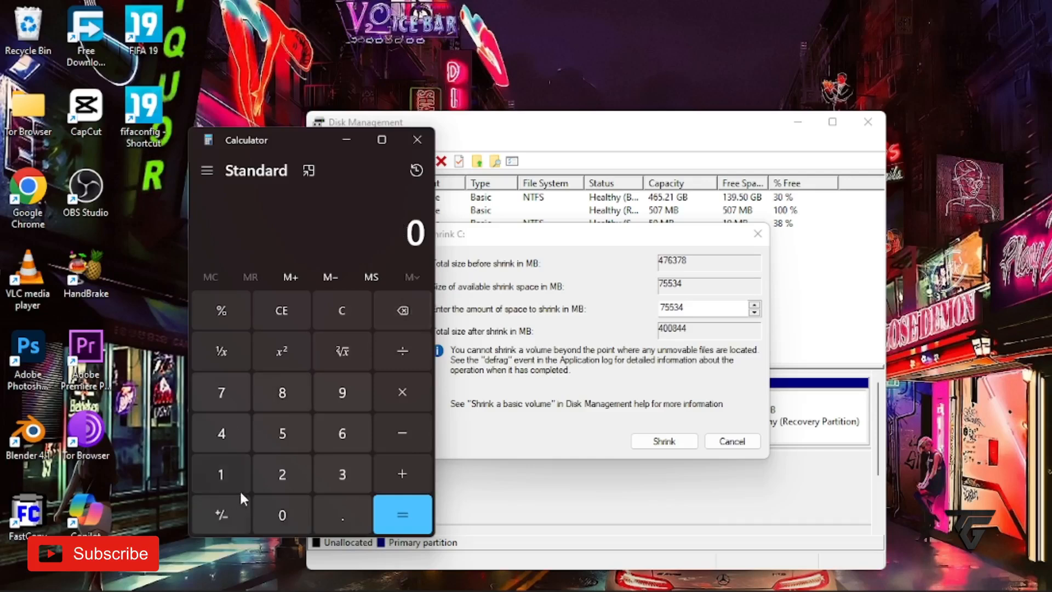
left_click(278, 472)
left_click(291, 514)
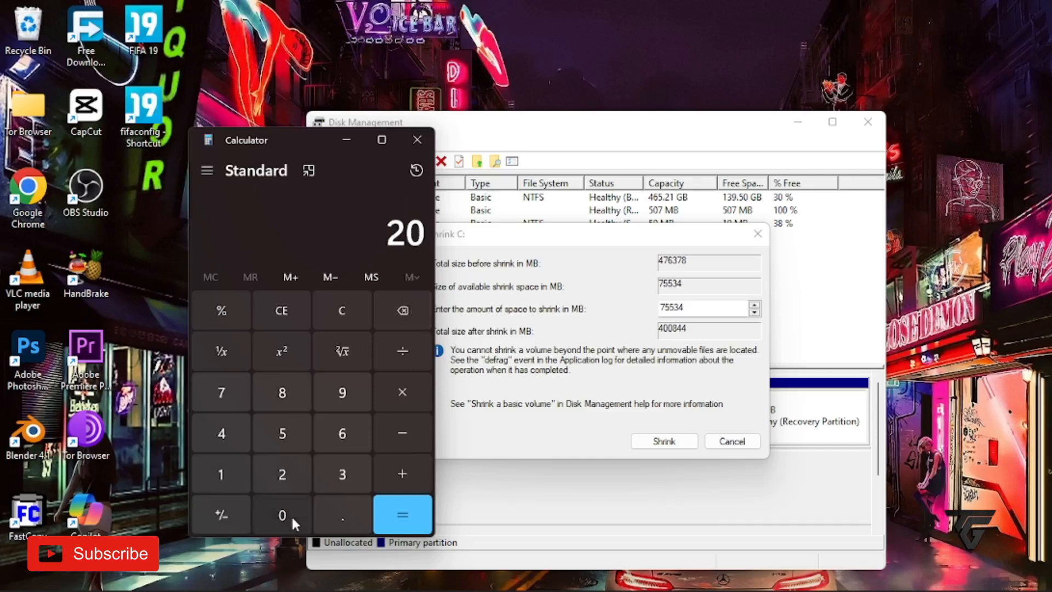
left_click(403, 392)
left_click(210, 472)
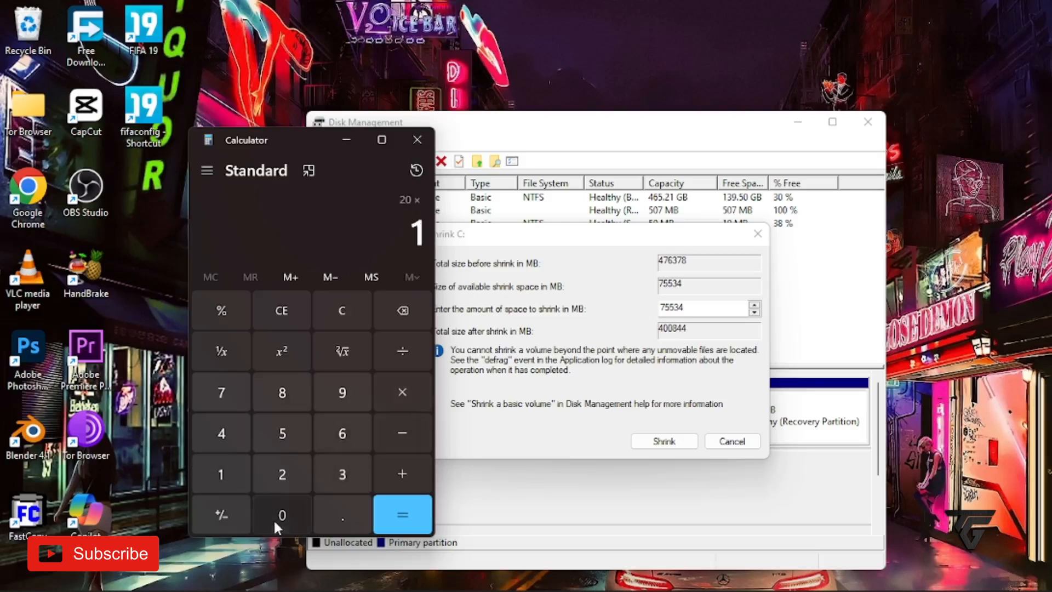
left_click(275, 516)
left_click(278, 471)
left_click(222, 438)
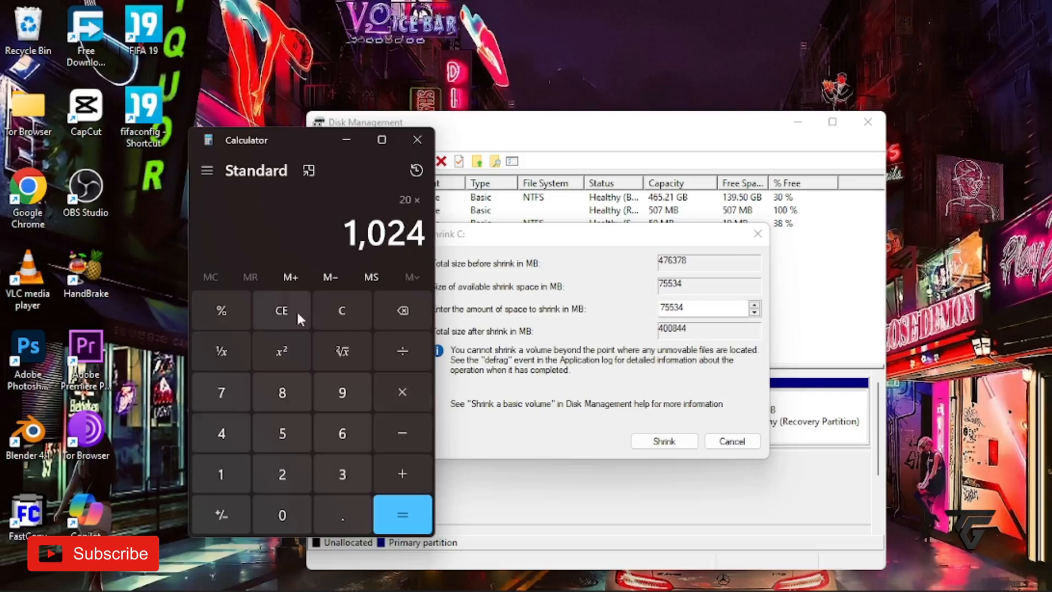
left_click(398, 521)
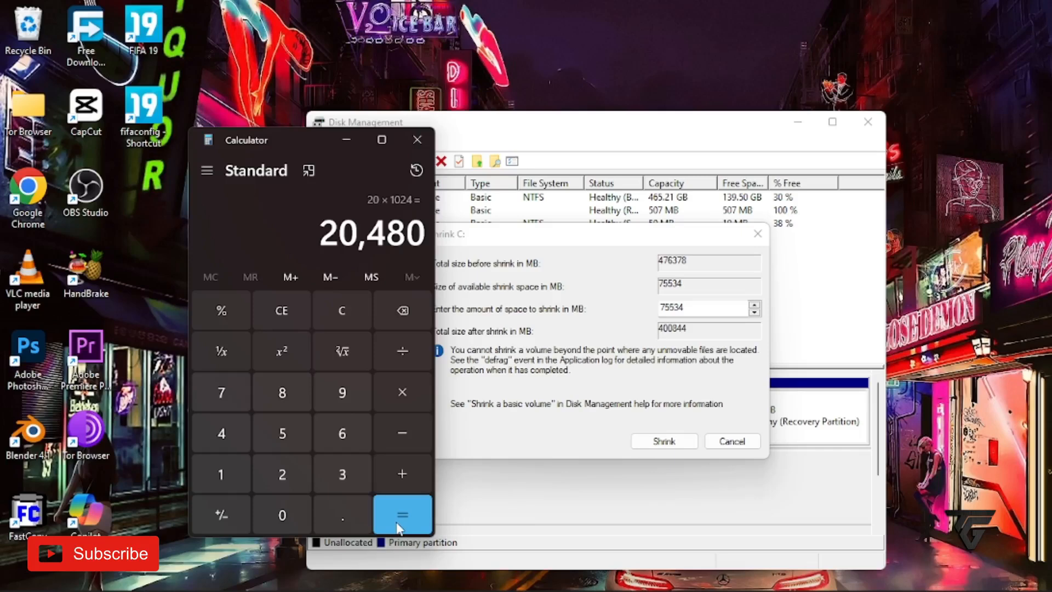
- Clear the 20 GB calculation and compute 40 × 1024 for the shrink amount in megabytes
left_click(404, 311)
left_click(404, 311)
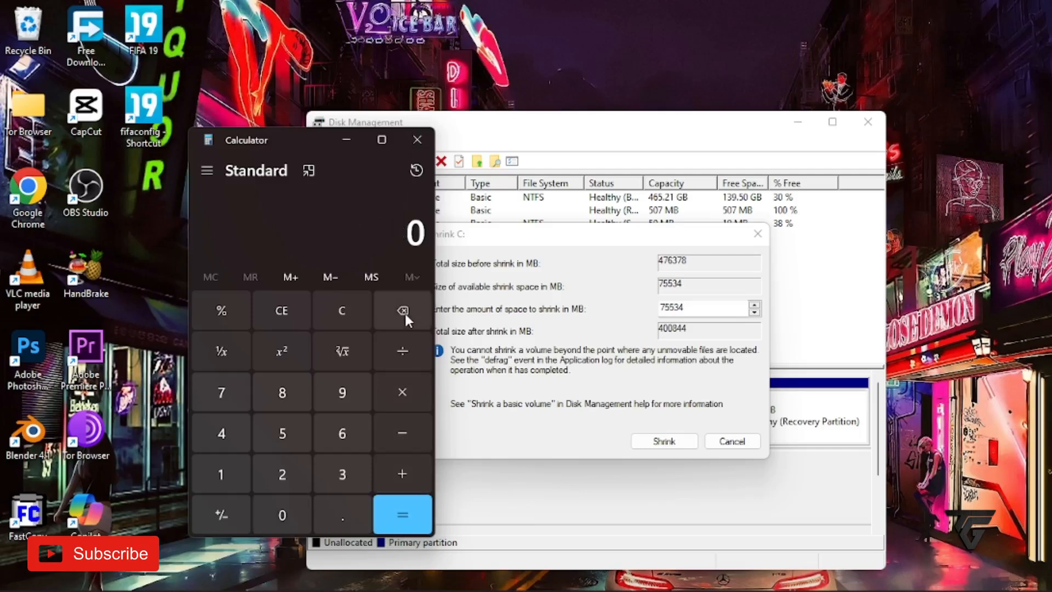
left_click(223, 433)
left_click(281, 515)
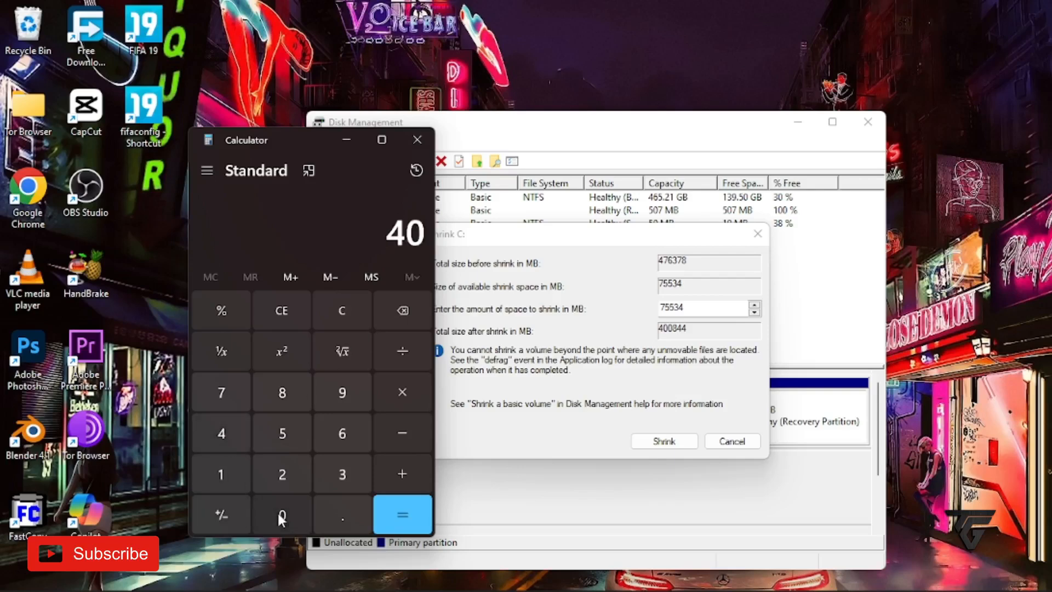
left_click(404, 391)
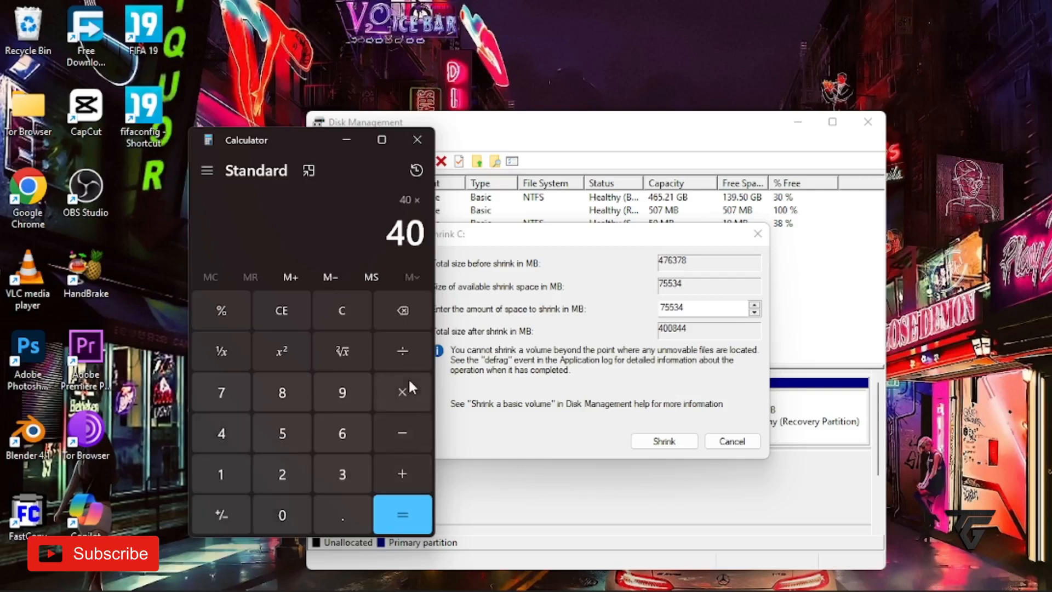
left_click(277, 512)
left_click(272, 469)
left_click(220, 437)
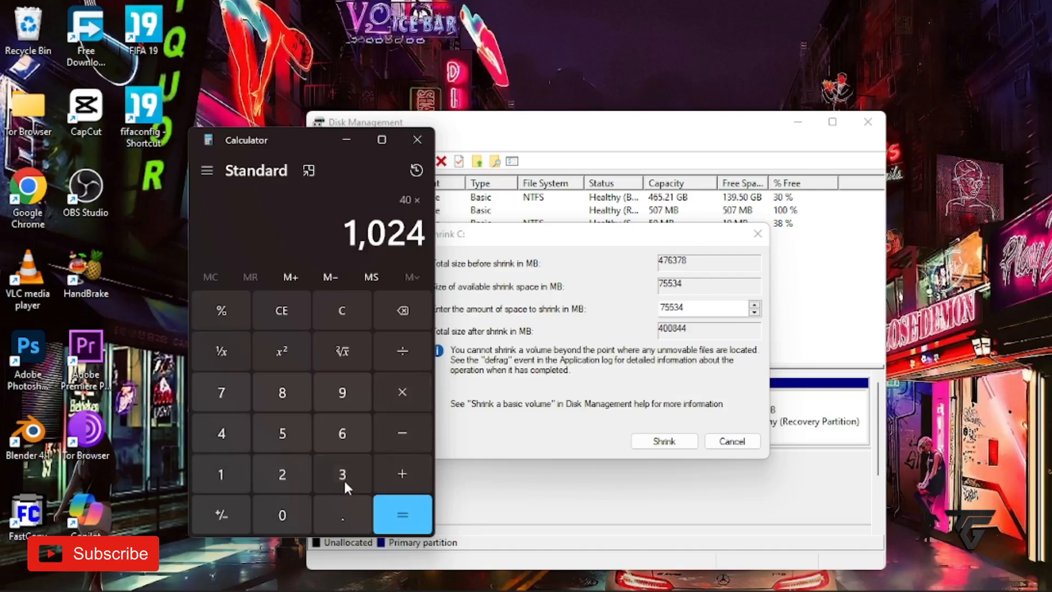
left_click(387, 515)
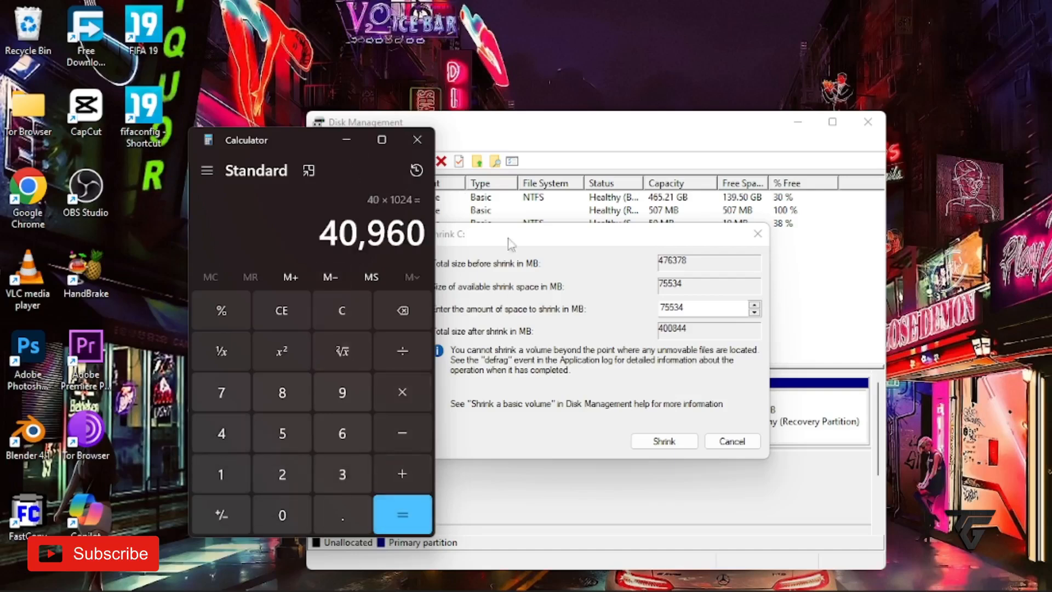
- Move Calculator clear of the shrink settings and shrink the C: volume by 40960 MB
left_click(689, 308)
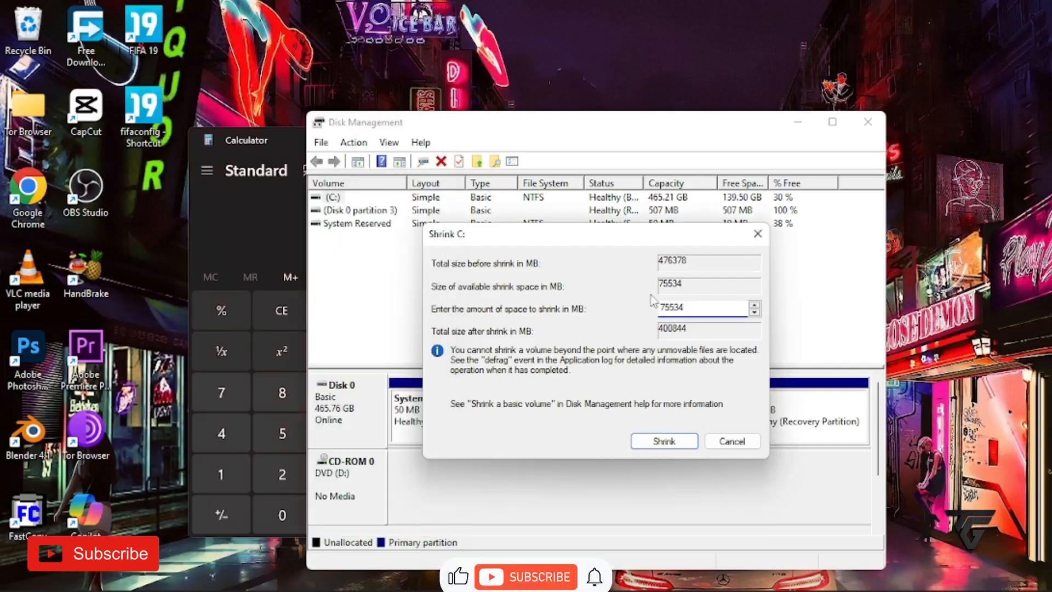
left_click_drag(276, 133, 151, 134)
left_click(705, 308)
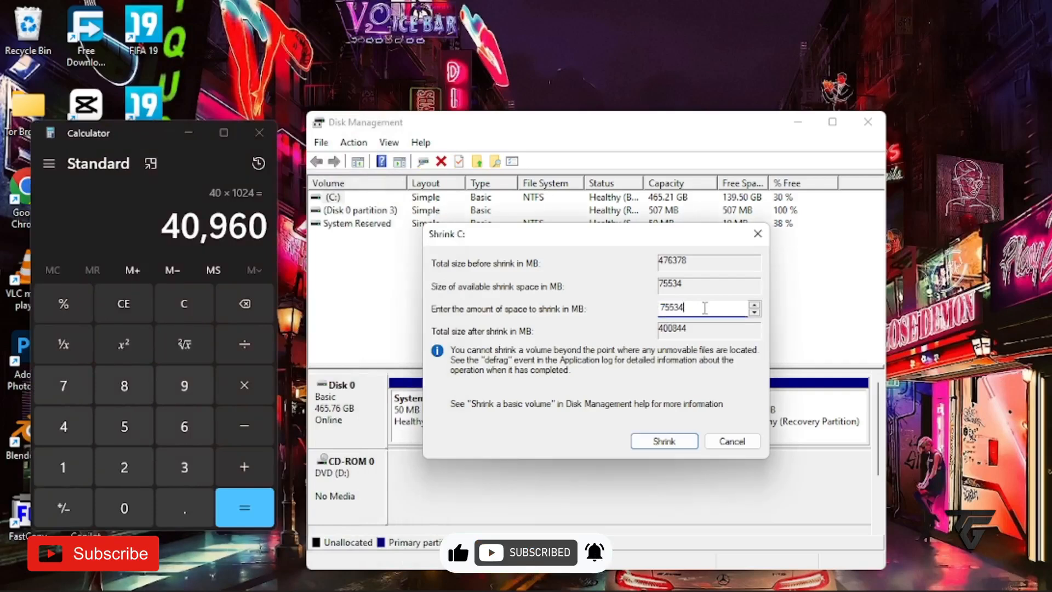
double_click(705, 308)
type("4")
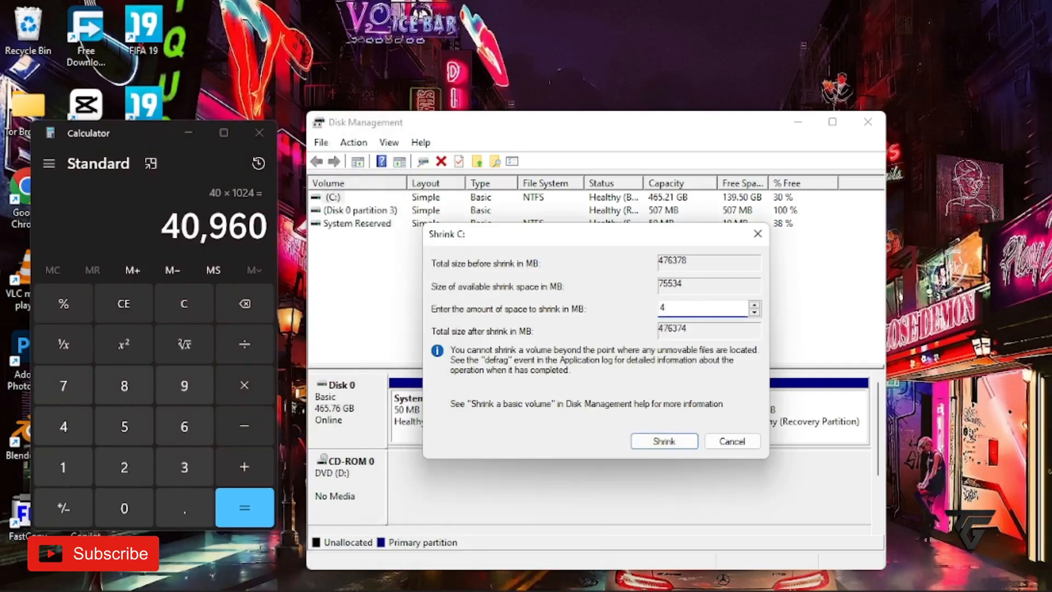
type("0960")
left_click(674, 443)
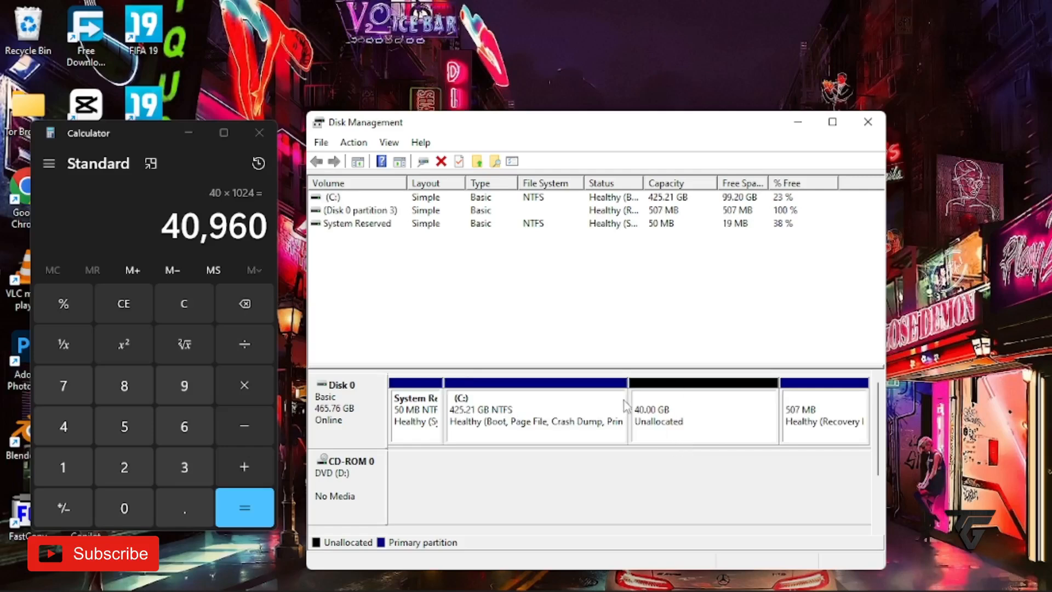
- Start a new simple volume in the 40 GB unallocated space on Disk 0, accepting the size of 40960 MB
left_click(669, 423)
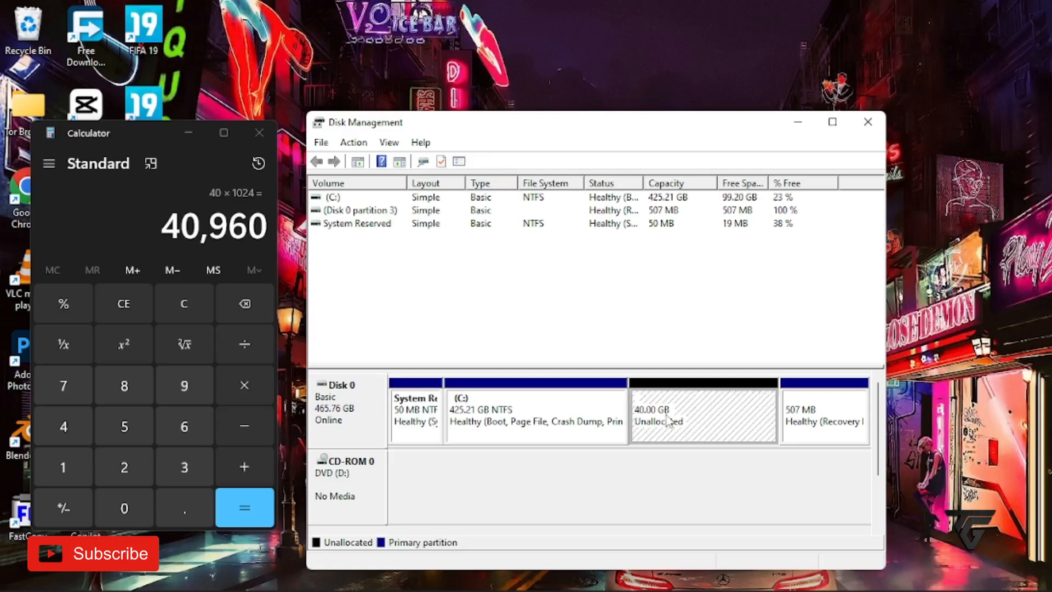
right_click(668, 421)
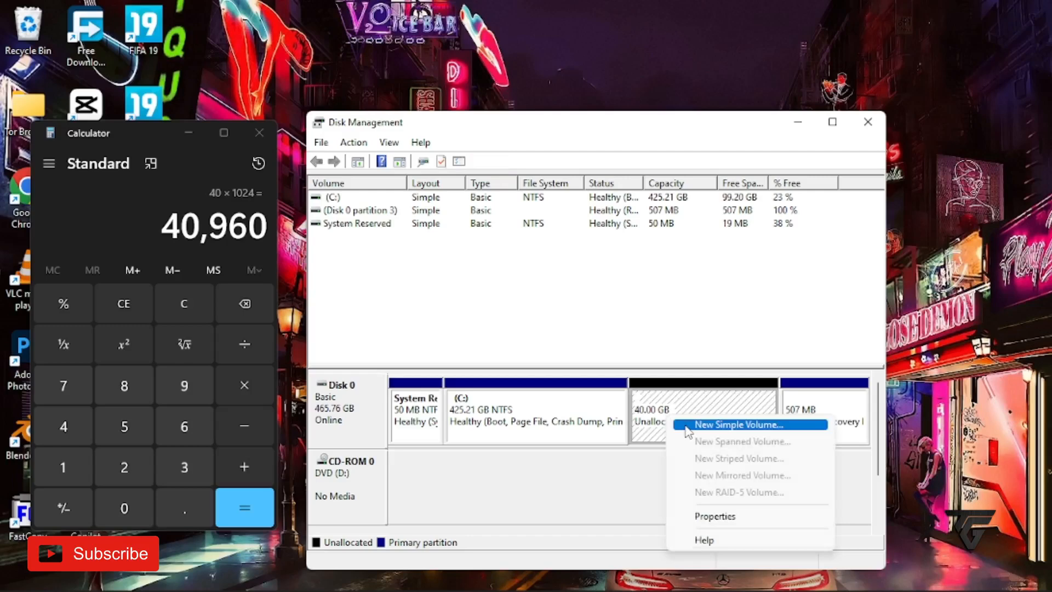
left_click(687, 427)
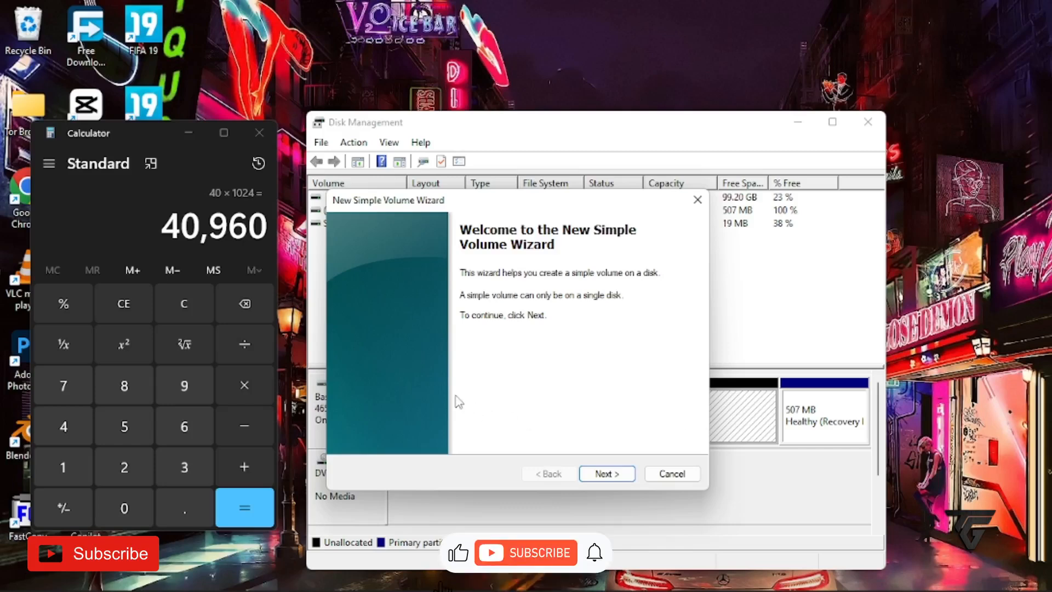
left_click(608, 474)
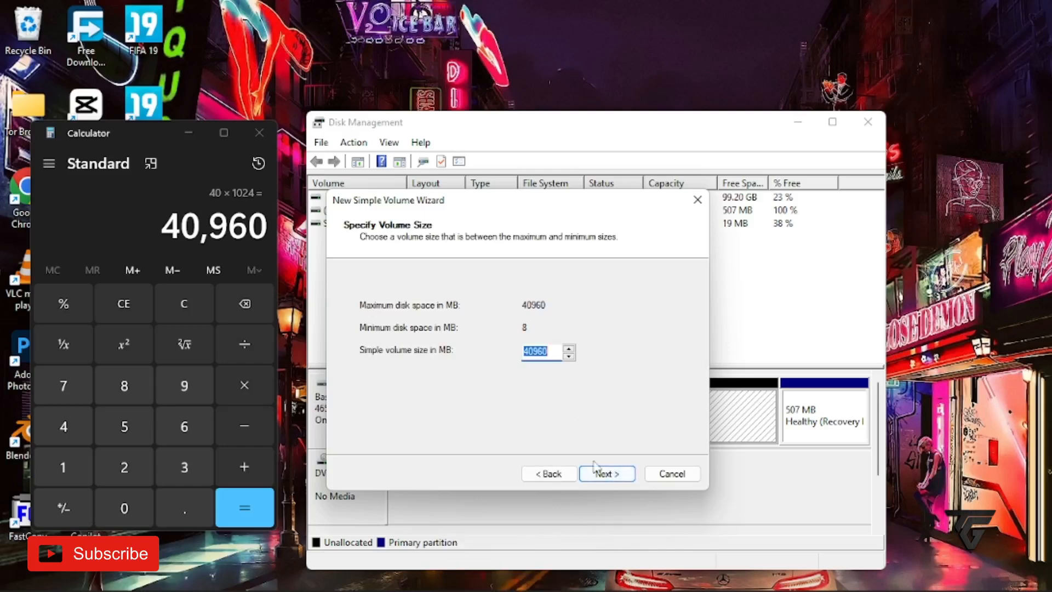
left_click(604, 474)
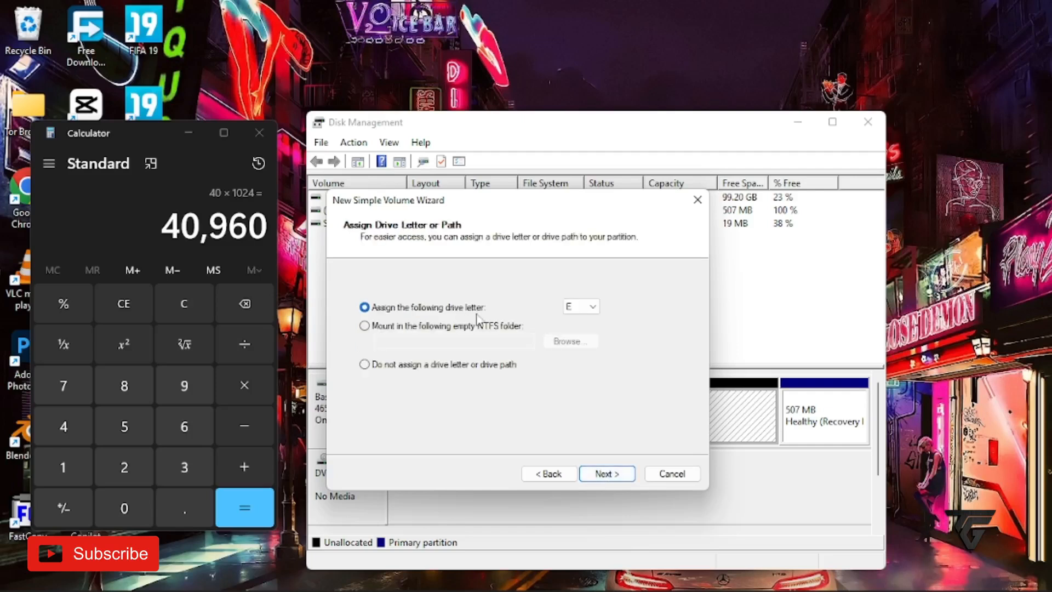
- Assign drive letter E to the new volume
left_click(592, 308)
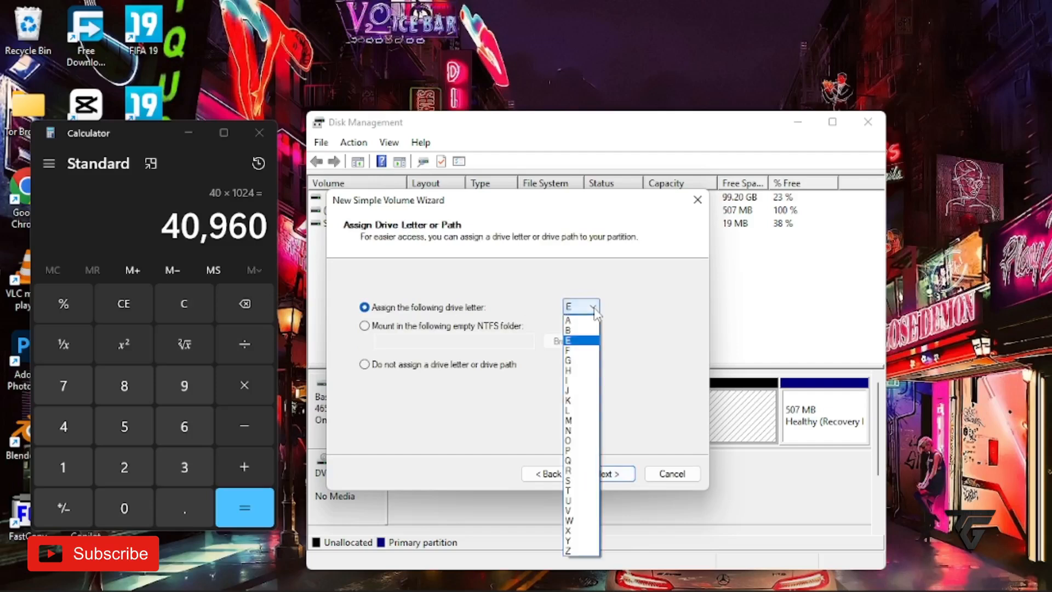
left_click(588, 342)
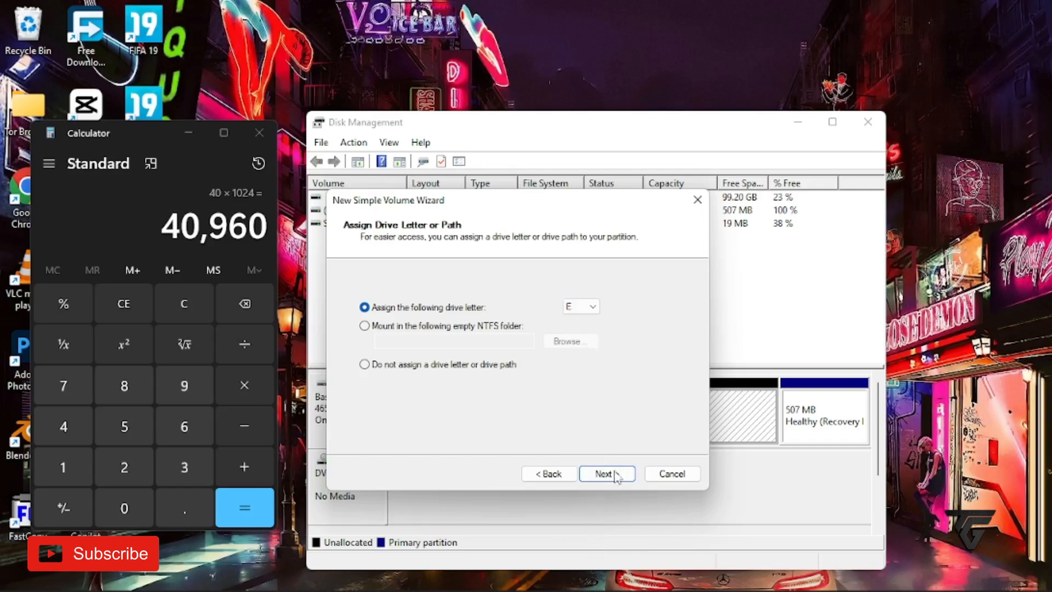
left_click(608, 477)
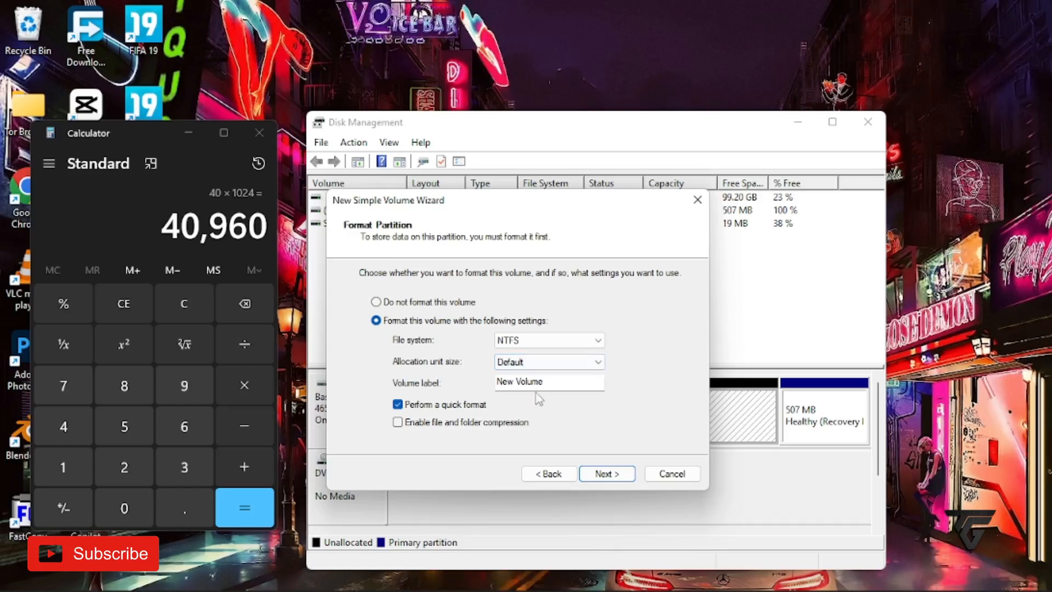
- Label the new volume "data", keep the NTFS quick-format settings, and finish creating it
left_click(548, 385)
key("ctrl+a")
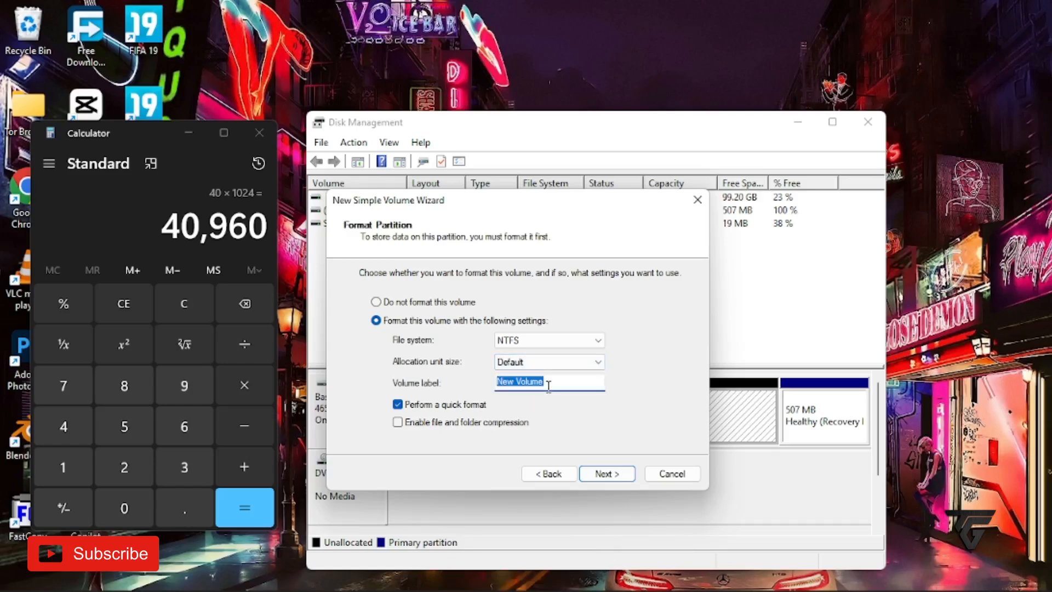
key("BackSpace")
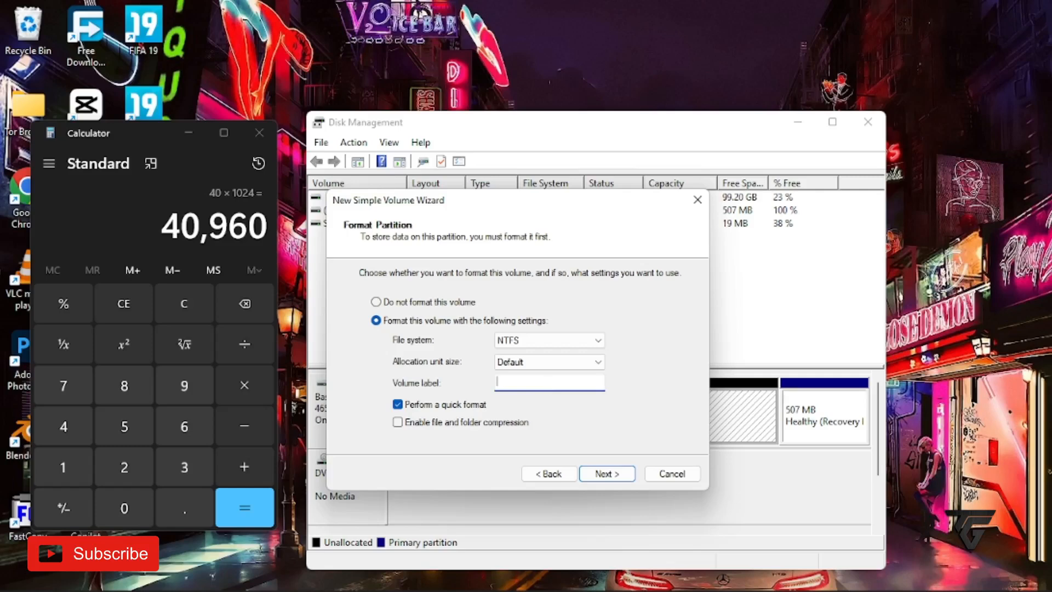
type("data")
left_click(607, 474)
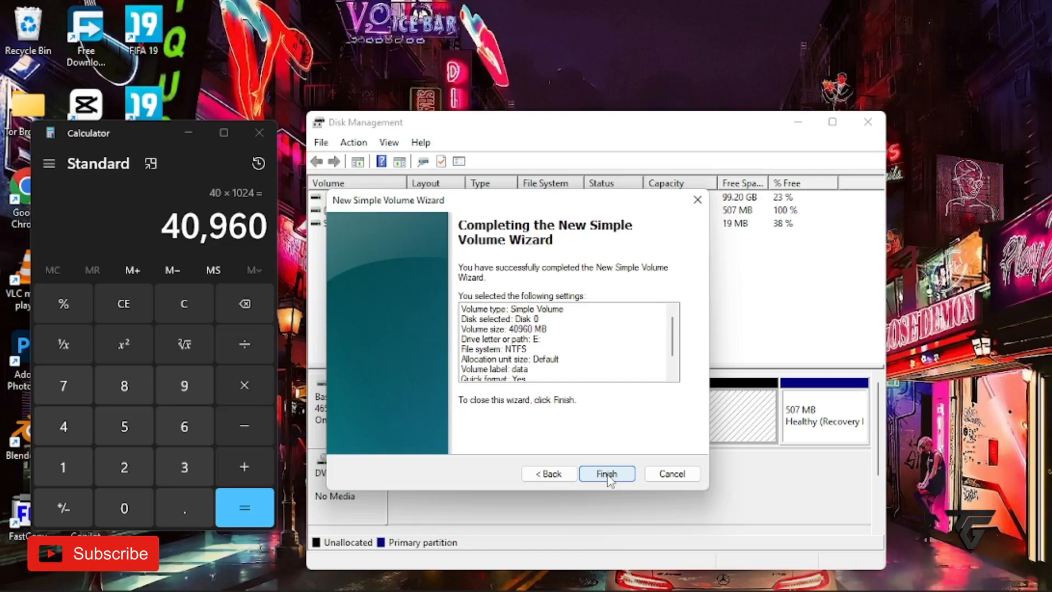
left_click(607, 474)
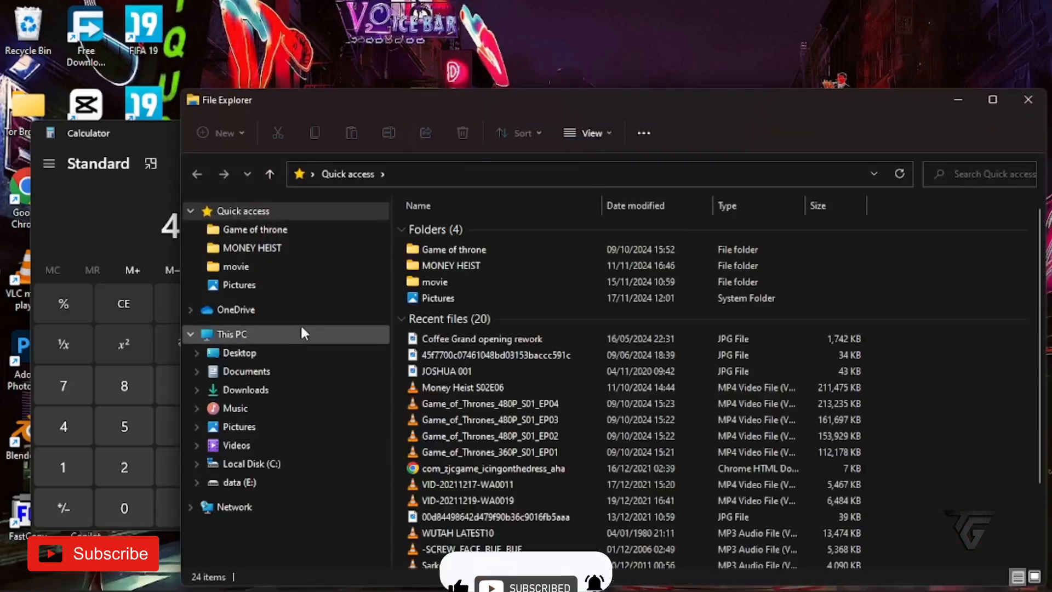
- View This PC in File Explorer to check the new drive, and close Calculator and Disk Management
left_click(302, 333)
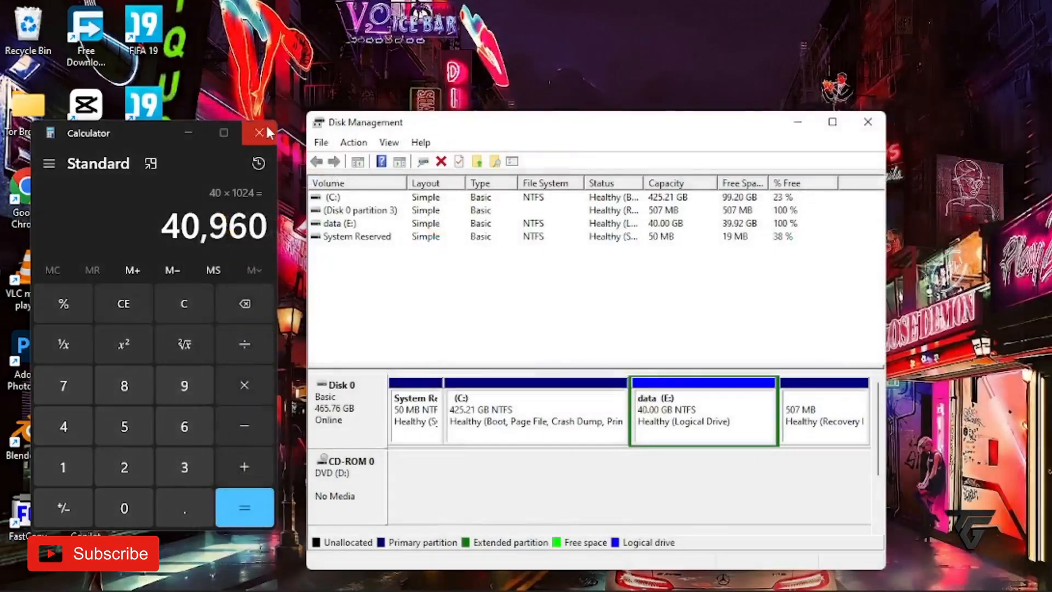
left_click(865, 125)
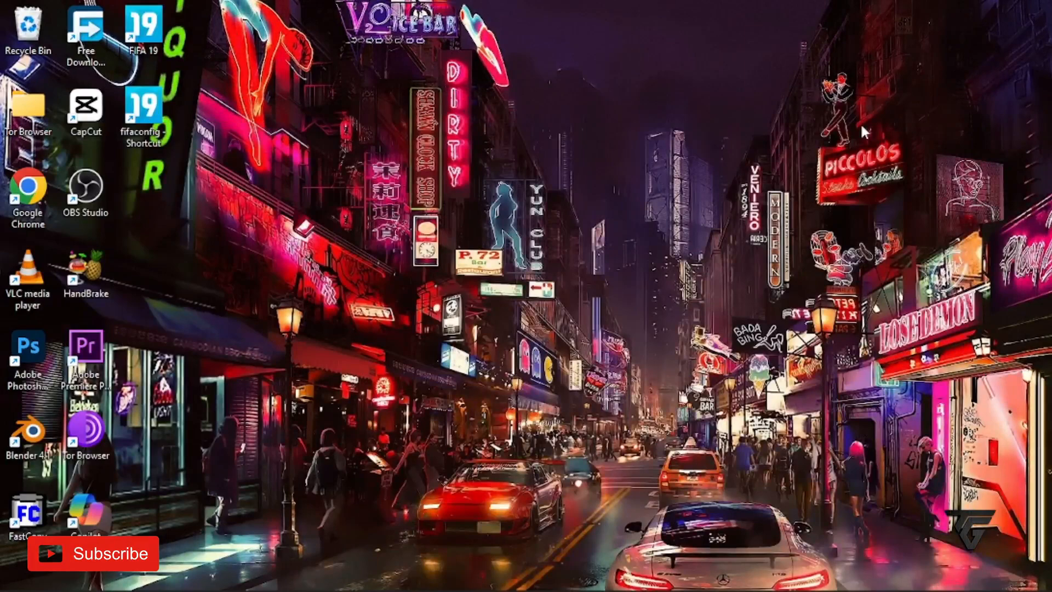